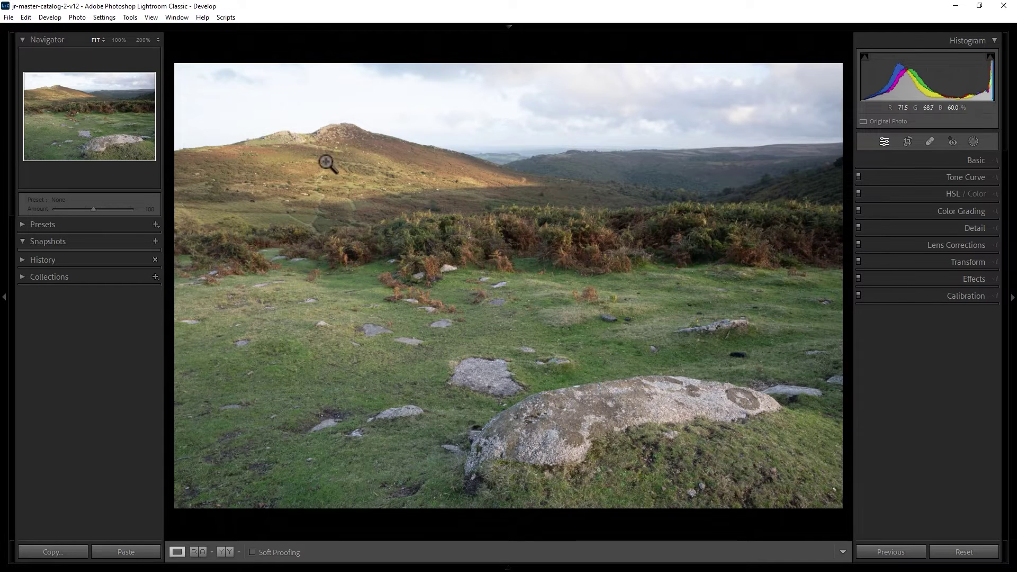
# Toggle 100% on the hilltop back to Fit, then zoom to 100% on the distant hills
pyautogui.click(353, 136)
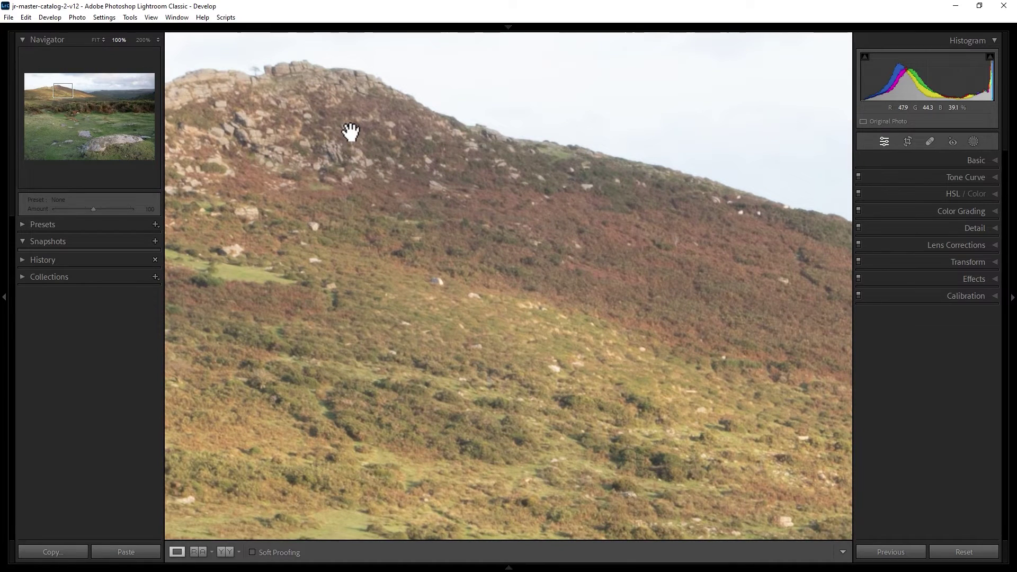
pyautogui.click(350, 132)
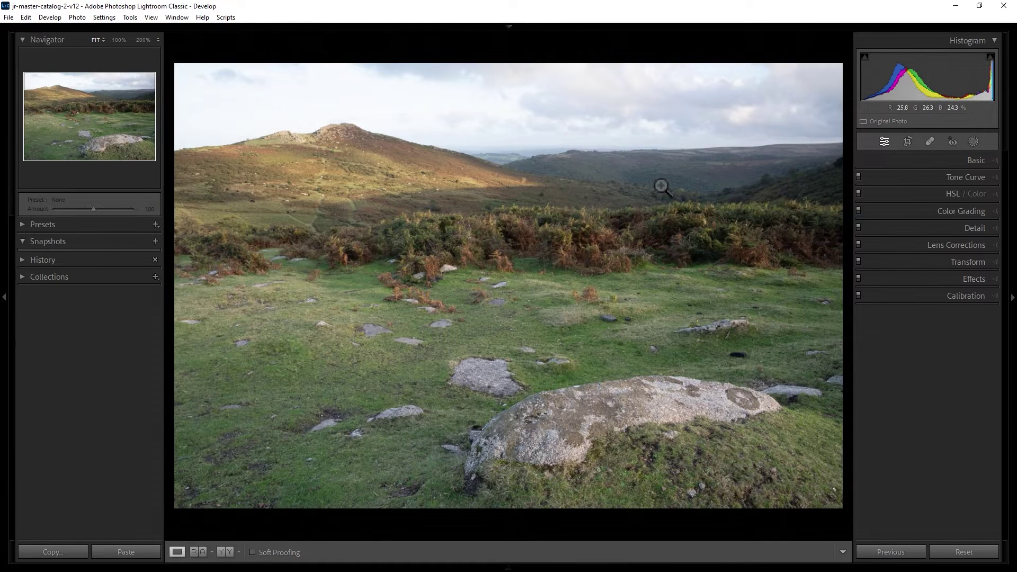
pyautogui.click(661, 160)
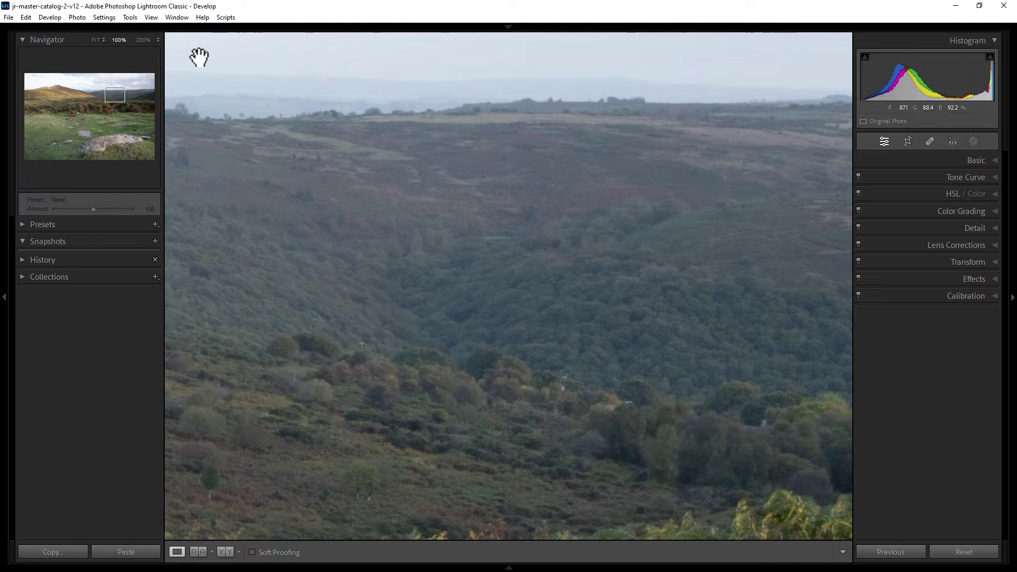
pyautogui.click(157, 42)
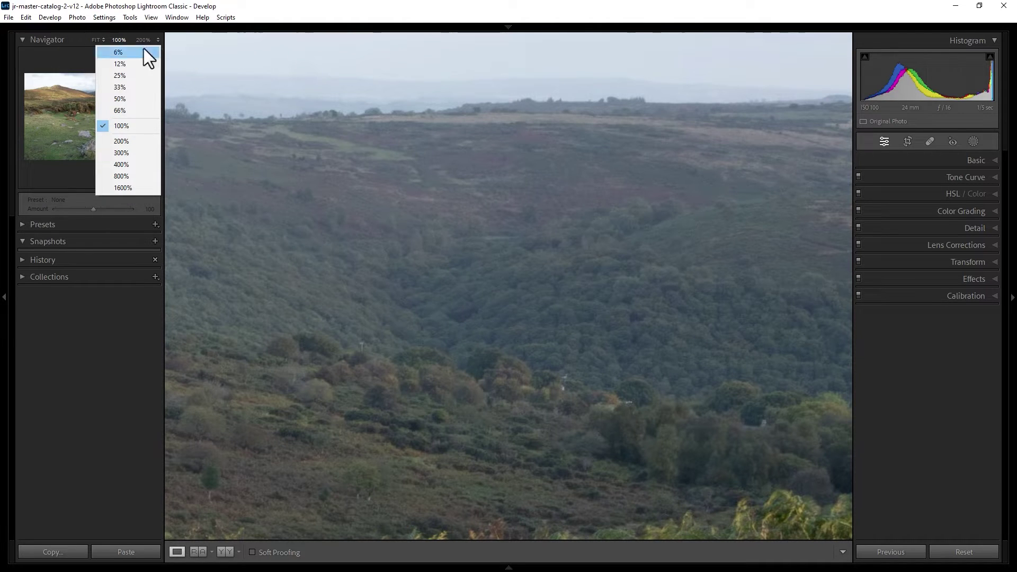
# Set the Navigator zoom to 50% and re-centre it on the wooded valley ridge
pyautogui.click(123, 101)
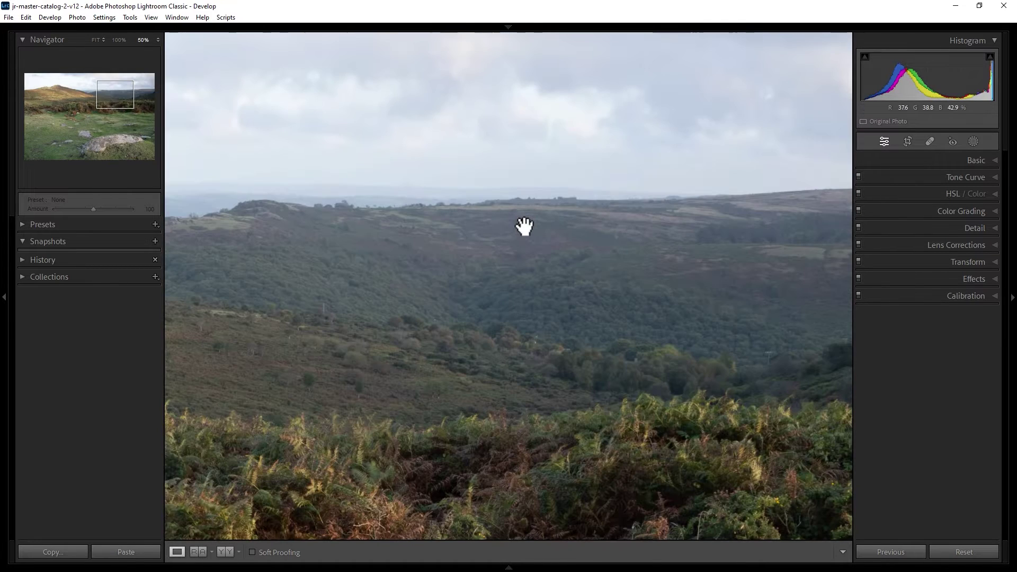
pyautogui.click(525, 226)
pyautogui.click(625, 150)
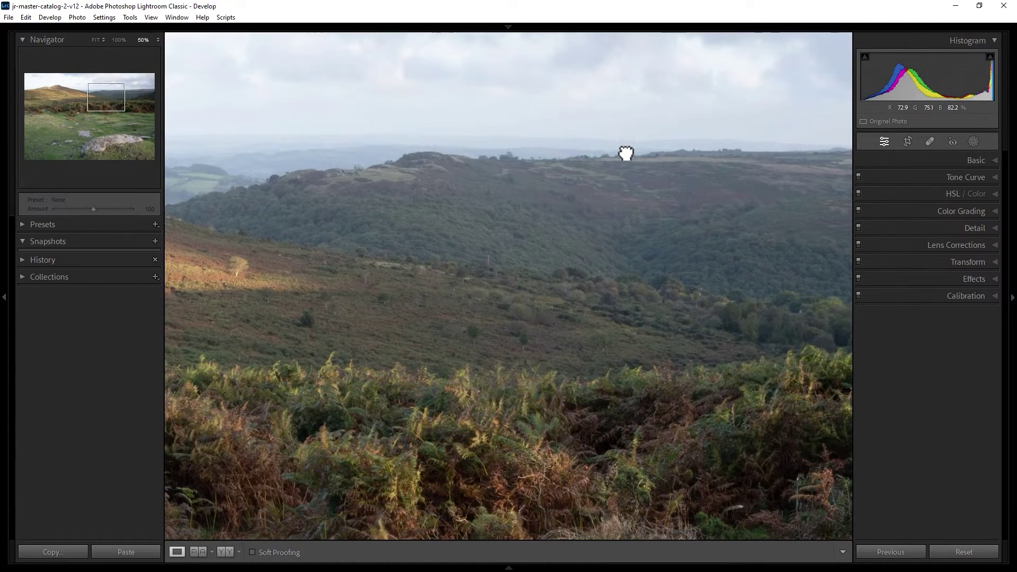
pyautogui.scroll(-1, 625, 149)
pyautogui.click(158, 40)
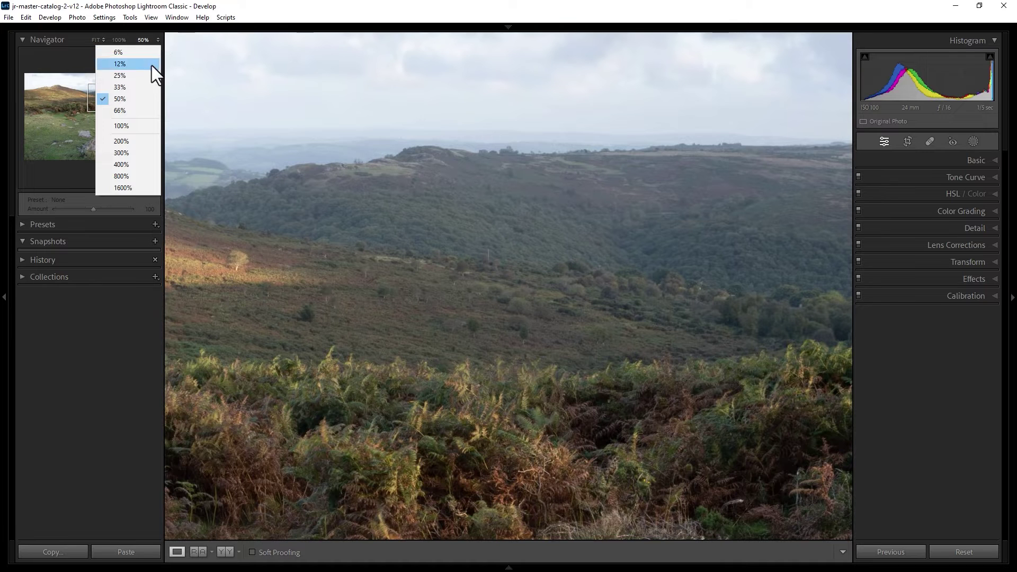
# Zoom to 400% on the rocky hilltop, then step back down to 100%
pyautogui.click(130, 165)
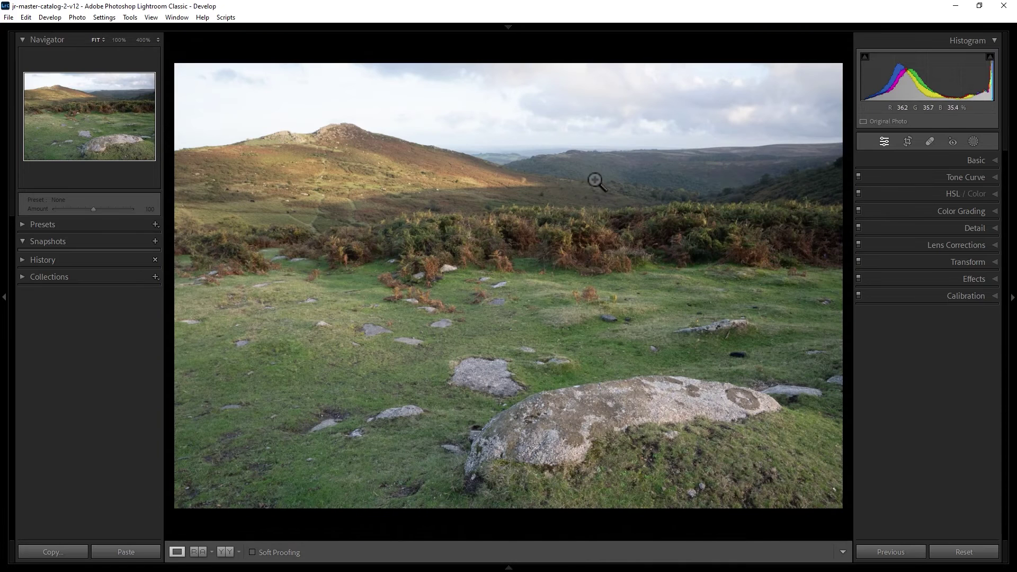
pyautogui.click(332, 130)
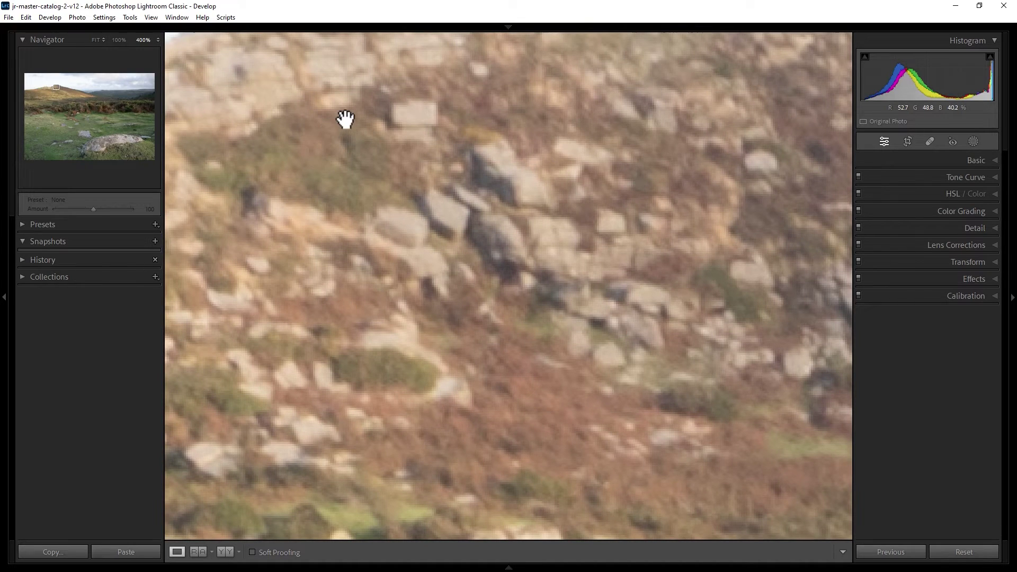
pyautogui.click(115, 40)
pyautogui.click(453, 261)
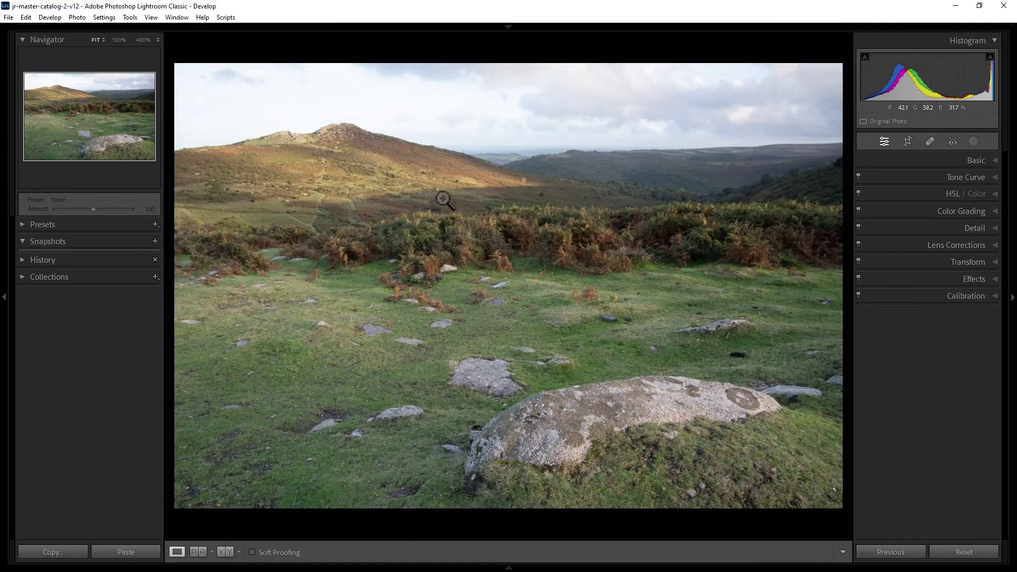
pyautogui.click(508, 155)
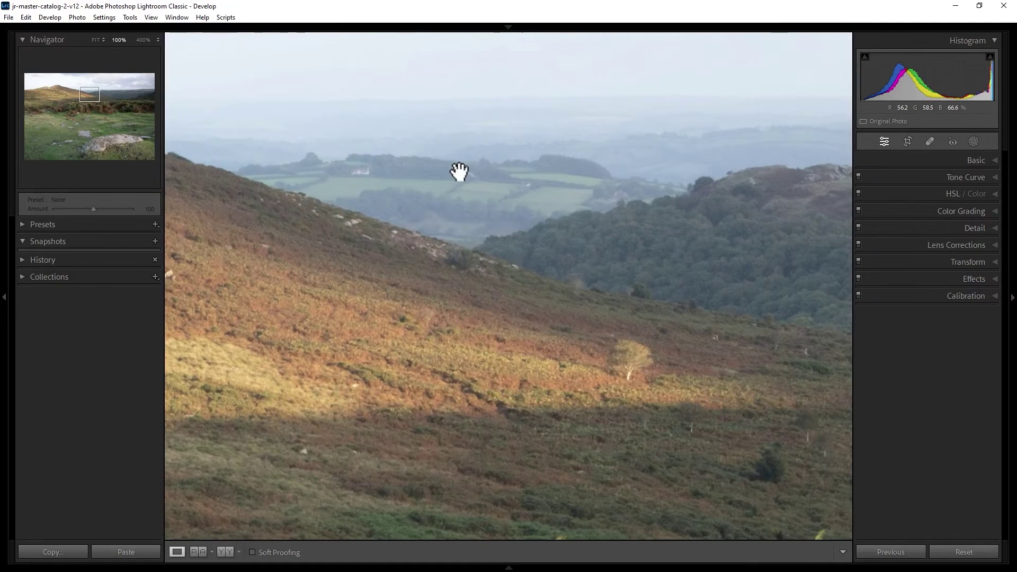
pyautogui.moveTo(460, 172)
pyautogui.mouseDown()
pyautogui.moveTo(411, 281)
pyautogui.moveTo(756, 340)
pyautogui.moveTo(585, 152)
pyautogui.moveTo(309, 260)
pyautogui.mouseUp()
pyautogui.moveTo(760, 196); pyautogui.dragTo(331, 212)
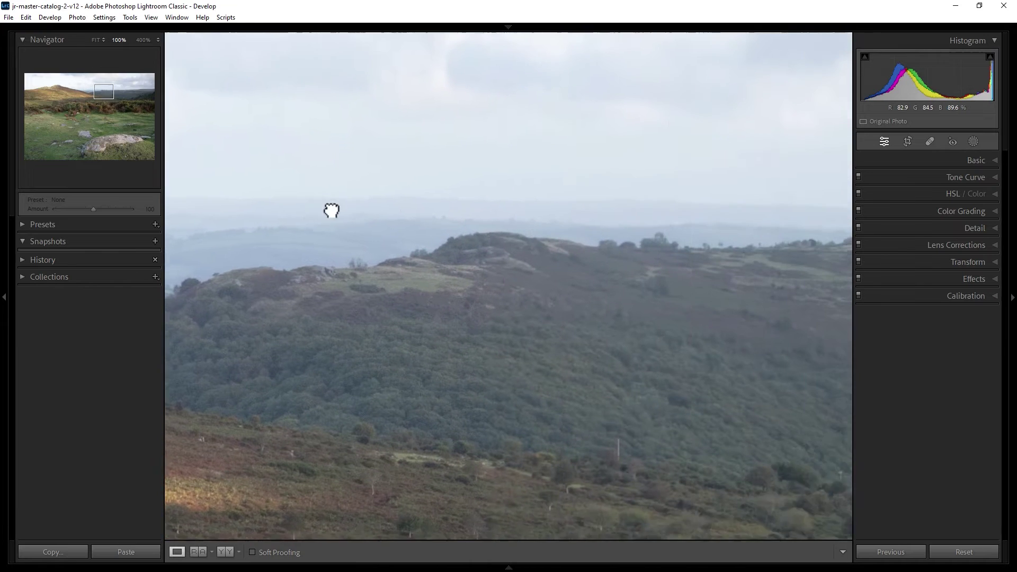
pyautogui.moveTo(753, 231)
pyautogui.mouseDown()
pyautogui.moveTo(465, 228)
pyautogui.moveTo(417, 276)
pyautogui.moveTo(770, 158)
pyautogui.mouseUp()
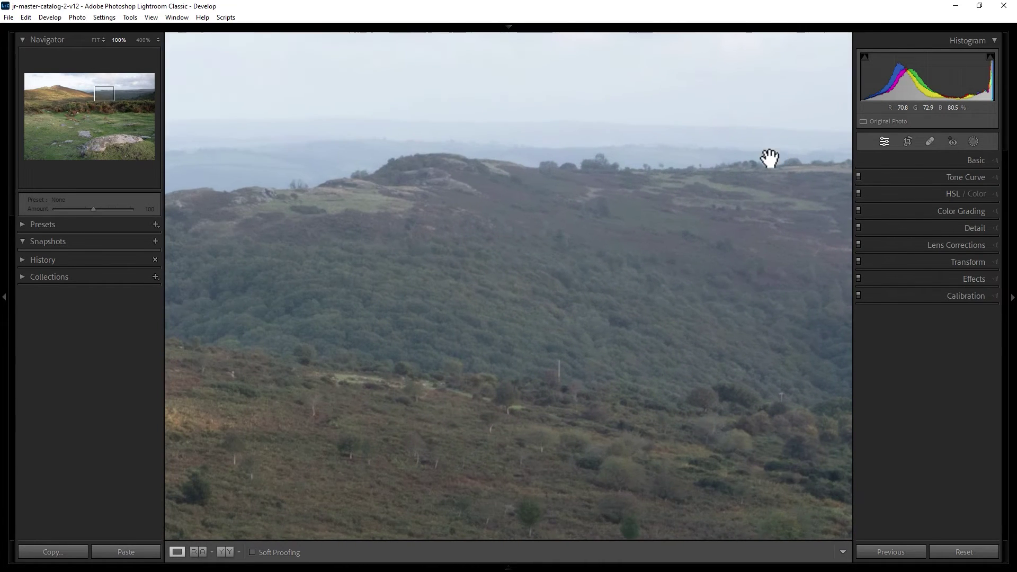
pyautogui.click(692, 274)
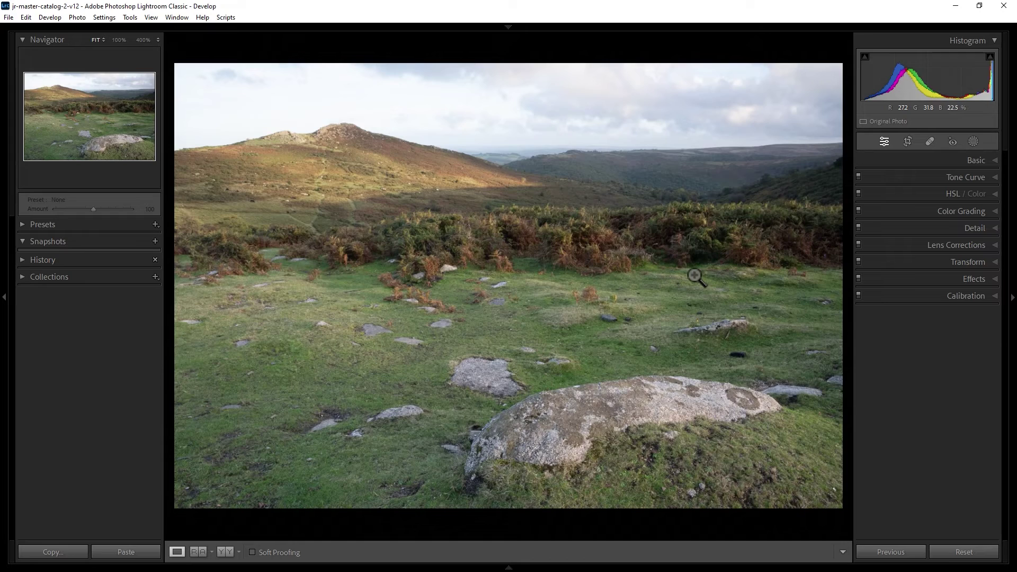
# Zoom to 200% on the distant hillside and pan toward the hazy farmland and sky
pyautogui.click(696, 276)
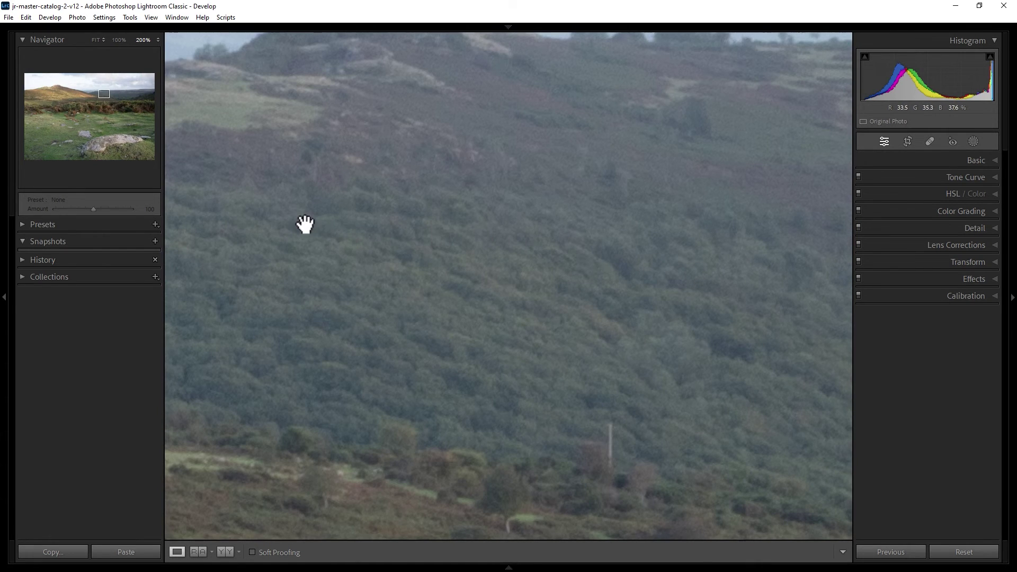
pyautogui.moveTo(304, 225); pyautogui.dragTo(870, 290)
pyautogui.moveTo(375, 256)
pyautogui.mouseDown()
pyautogui.moveTo(530, 273)
pyautogui.moveTo(527, 328)
pyautogui.mouseUp()
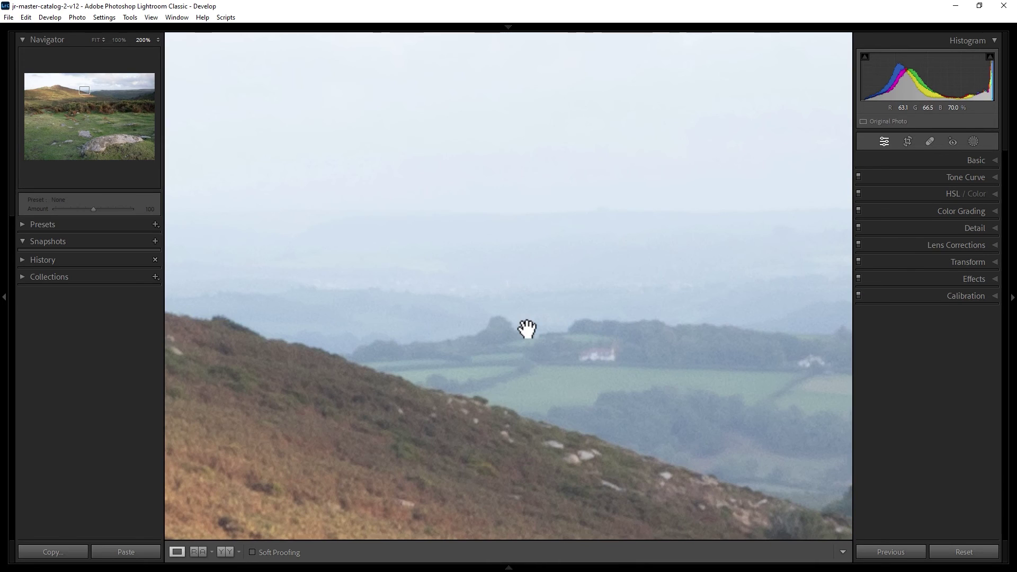